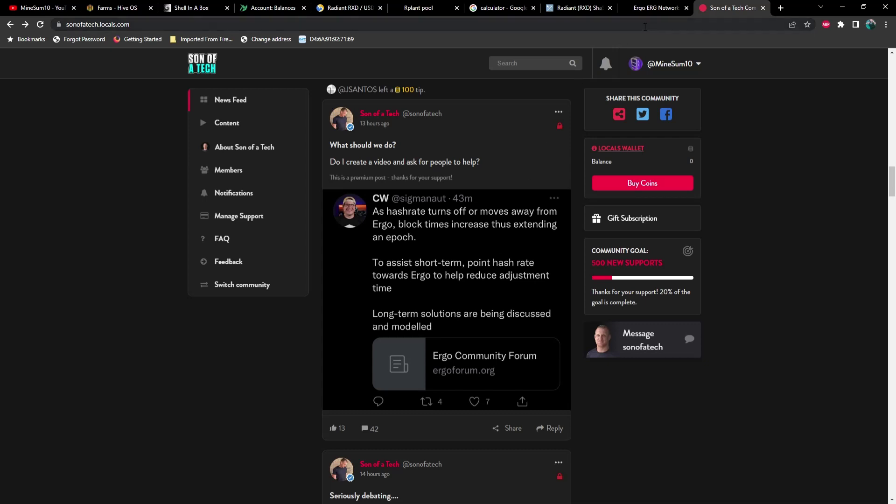
Examine the latest values on the weekly Ergo network hashrate chart at 2Miners.
{"action": "left_click", "coordinate": [643, 10]}
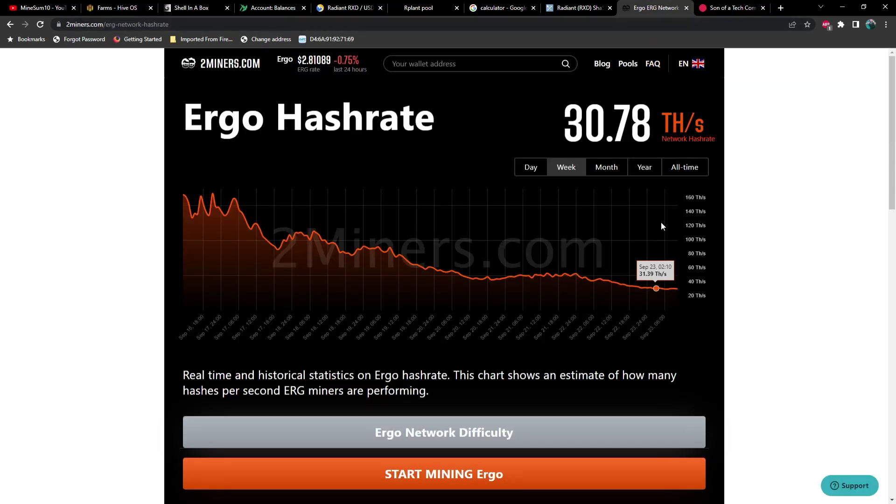
{"action": "mouse_move", "coordinate": [683, 294]}
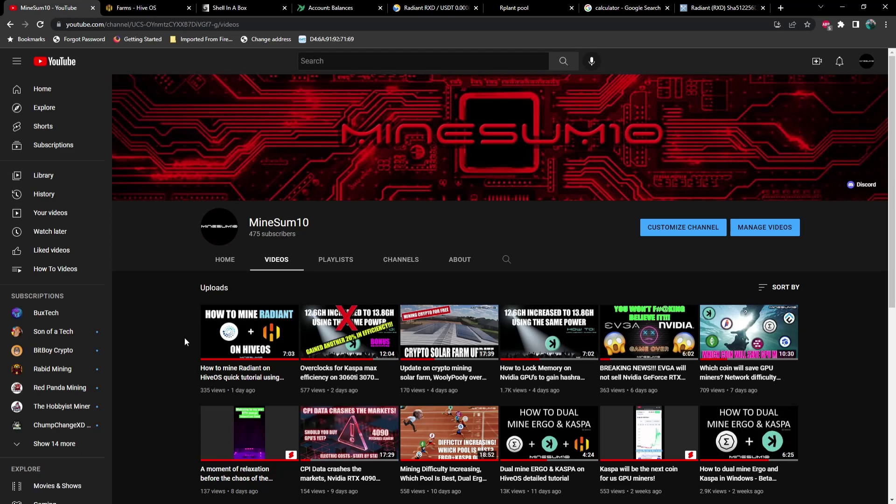
Switch to Hive OS and open the Alderaan worker in the Sum10clever farm to inspect its GPU hashrates and overclocks.
{"action": "left_click", "coordinate": [133, 8]}
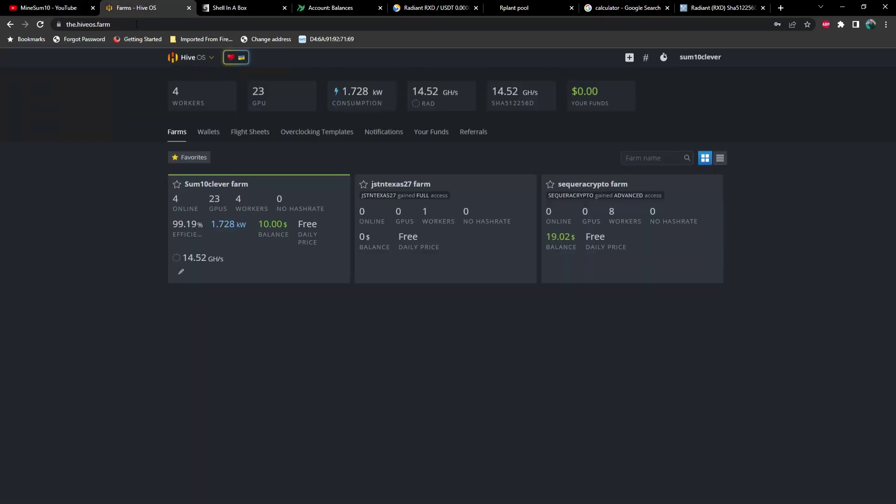
{"action": "left_click", "coordinate": [214, 201]}
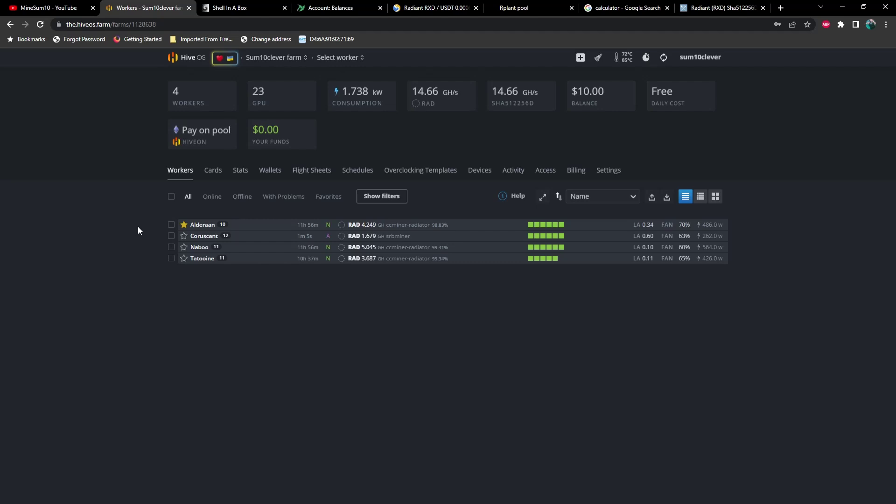
{"action": "left_click", "coordinate": [204, 225]}
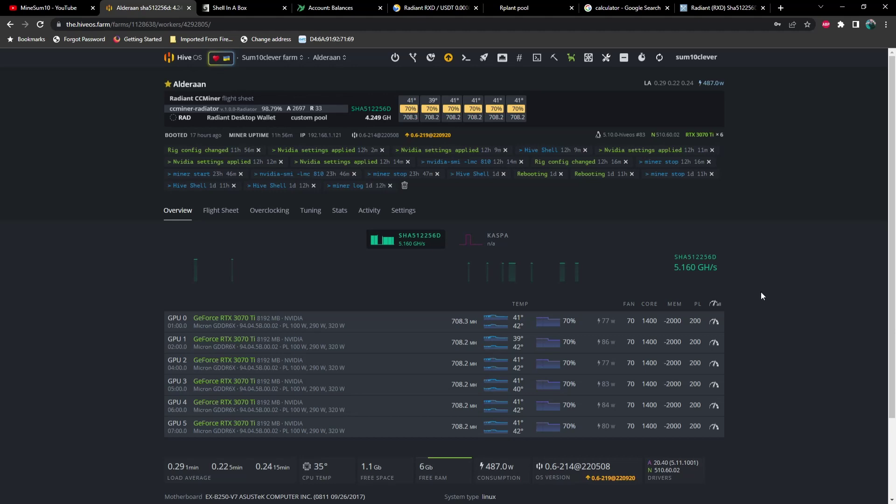
Open the Coruscant worker from the Sum10clever farm and examine its AMD GPU hashrates, settings and system details.
{"action": "left_click", "coordinate": [186, 62]}
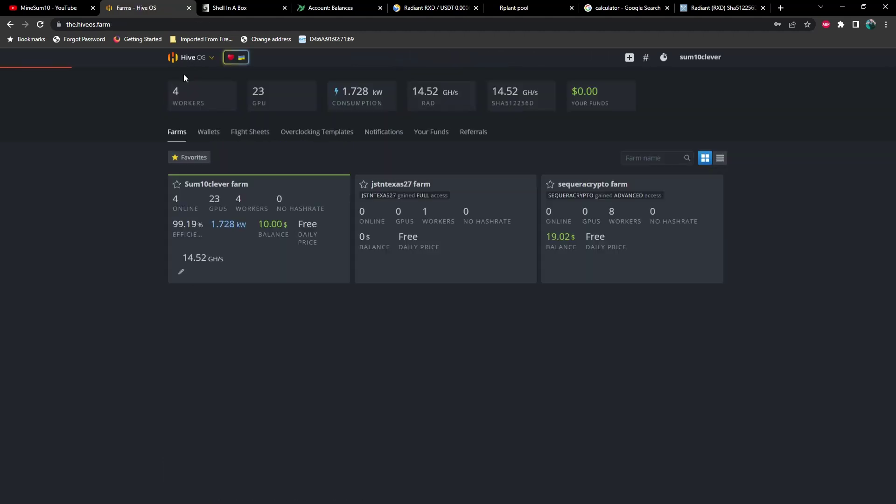
{"action": "left_click", "coordinate": [194, 182]}
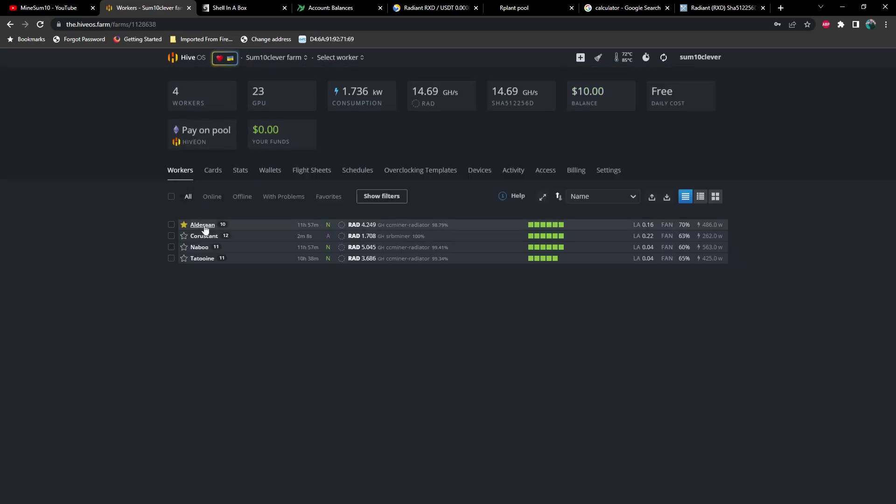
{"action": "left_click", "coordinate": [204, 236]}
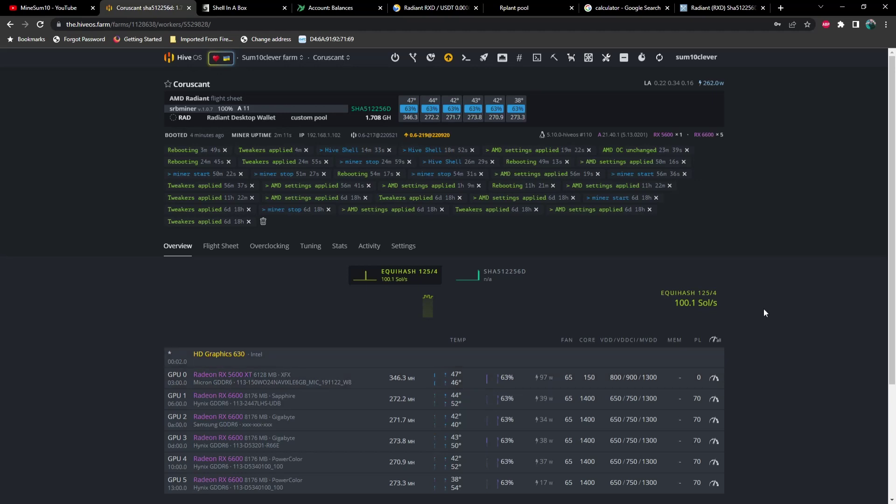
{"action": "scroll", "coordinate": [763, 309], "scroll_direction": "down", "scroll_amount": 2}
{"action": "scroll", "coordinate": [764, 309], "scroll_direction": "down", "scroll_amount": 1}
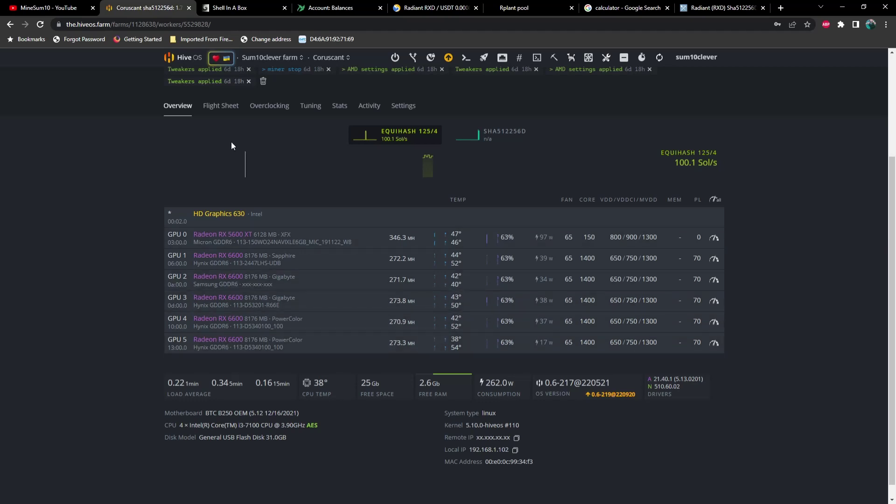
Open the Naboo worker from the Sum10clever farm and review its GPU hashrates and power draw.
{"action": "left_click", "coordinate": [186, 60]}
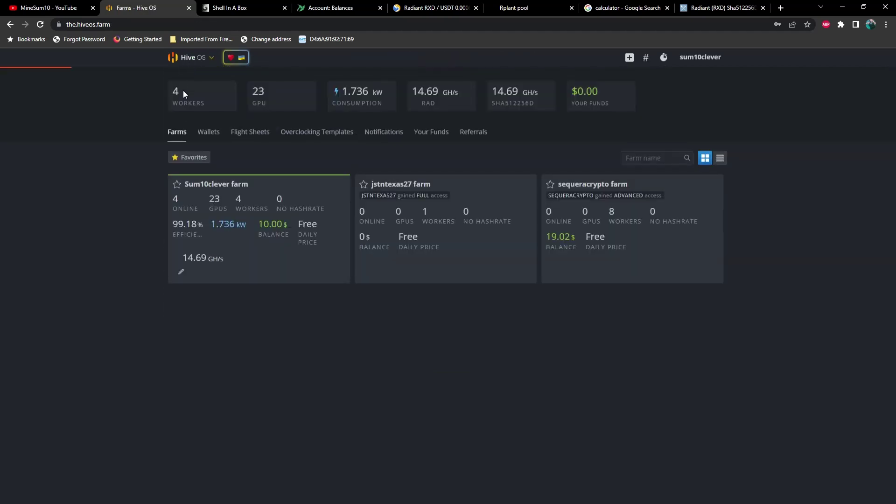
{"action": "left_click", "coordinate": [206, 188]}
{"action": "left_click", "coordinate": [200, 247]}
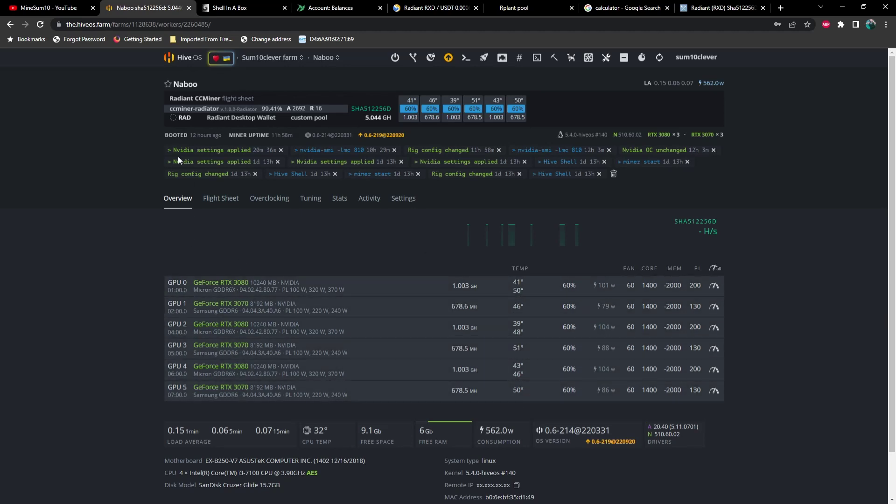
Open the Tatooine worker from the Sum10clever farm and review its GPU hashrates and overclock settings.
{"action": "left_click", "coordinate": [182, 66]}
{"action": "left_click", "coordinate": [186, 193]}
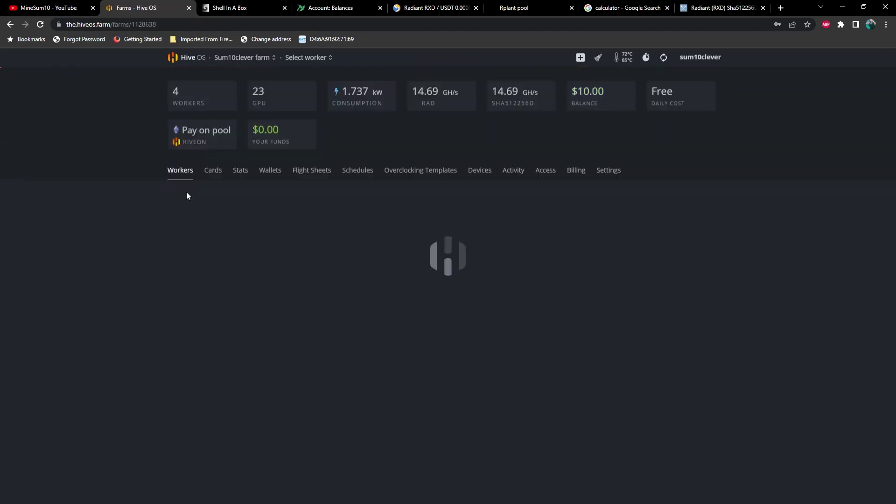
{"action": "left_click", "coordinate": [202, 259]}
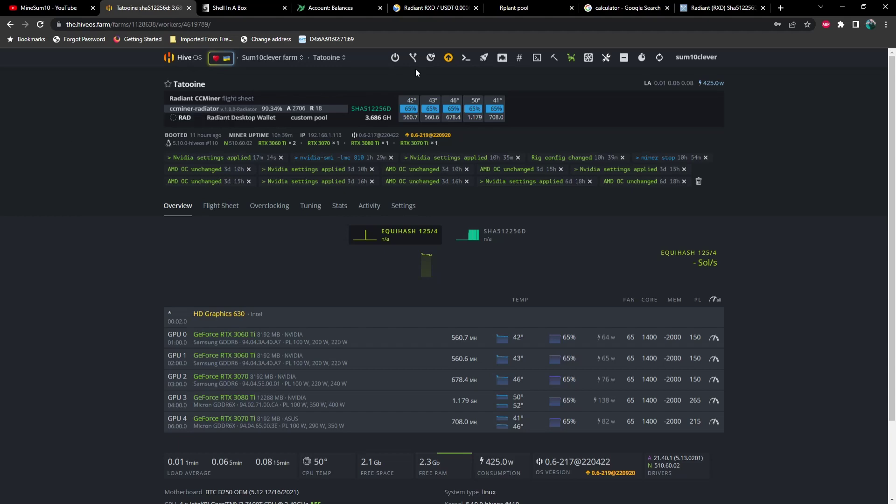
Check the miner's estimated Radiant coins per day on Rplant pool and start a multiplication with 8200 in the Google calculator.
{"action": "left_click", "coordinate": [516, 8]}
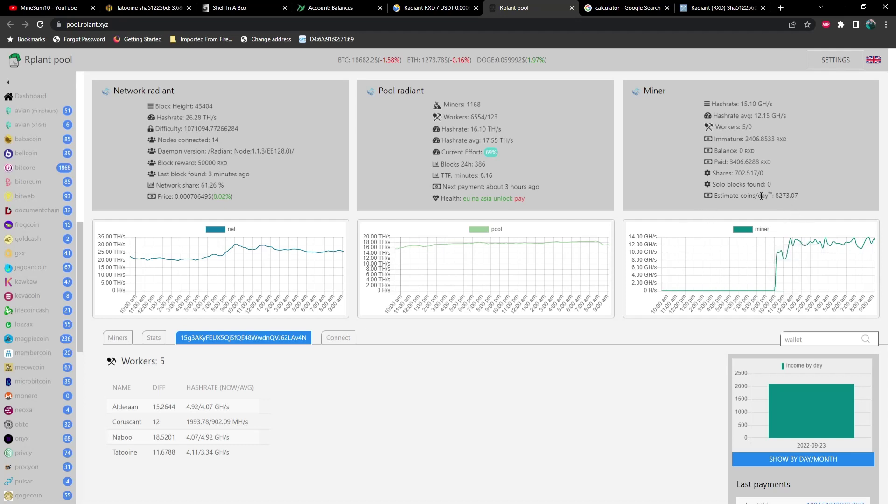
{"action": "left_click", "coordinate": [626, 8]}
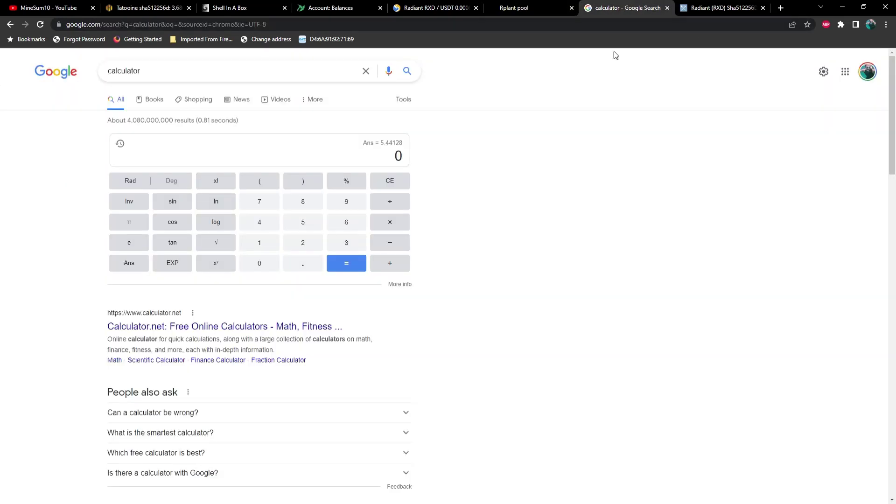
{"action": "left_click", "coordinate": [303, 201]}
{"action": "left_click", "coordinate": [308, 245]}
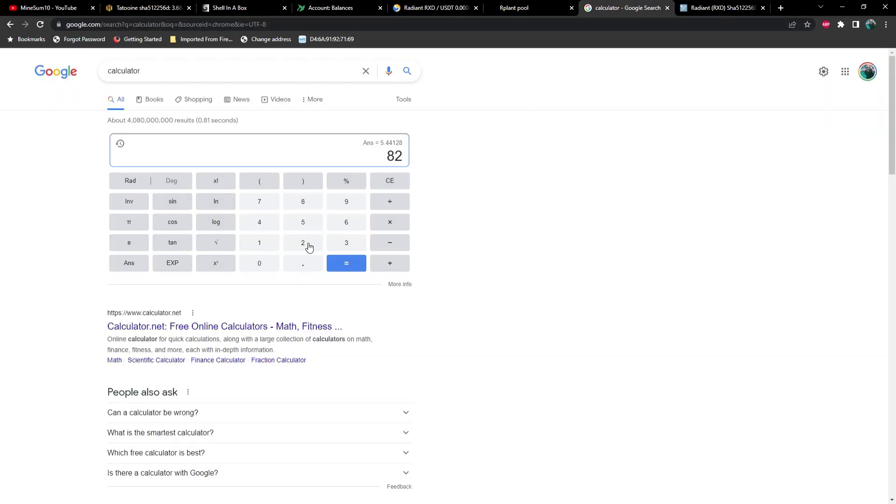
{"action": "left_click", "coordinate": [271, 265]}
{"action": "left_click", "coordinate": [271, 265]}
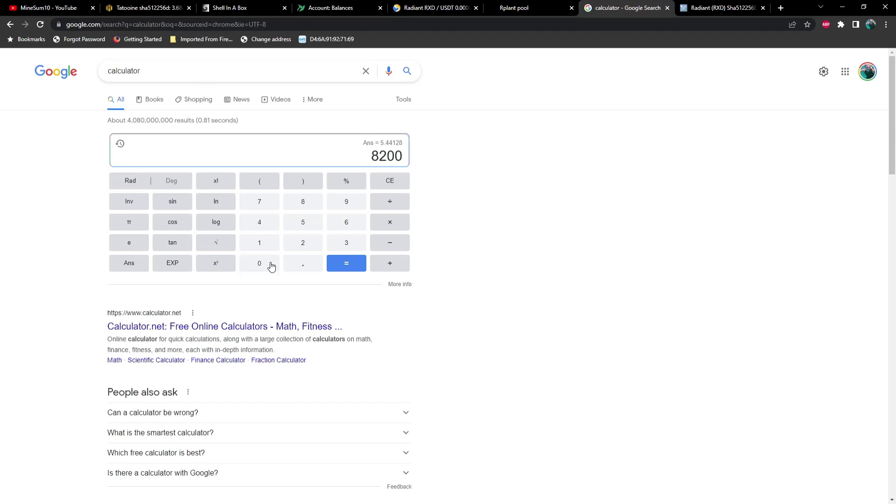
{"action": "left_click", "coordinate": [384, 225]}
Check the RXD/USDT price on txbit.io, multiply the 8200 coins by .00084 in the Google calculator, and clear it.
{"action": "left_click", "coordinate": [432, 8]}
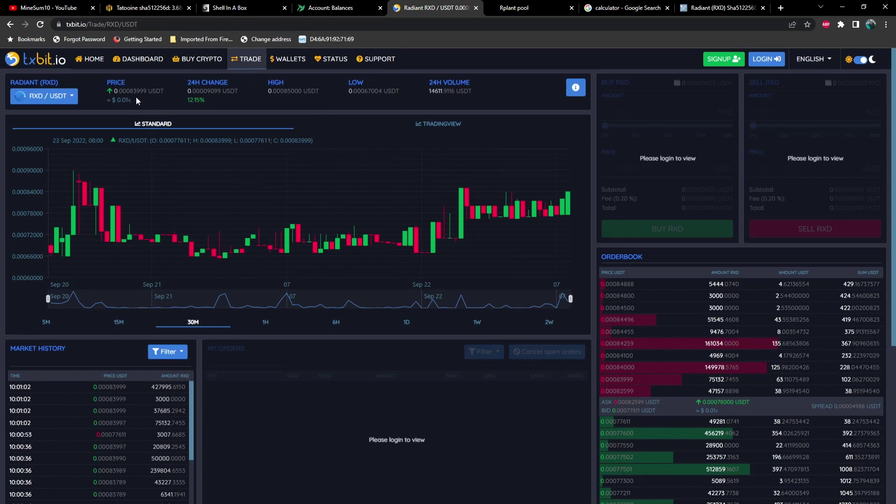
{"action": "left_click", "coordinate": [604, 12]}
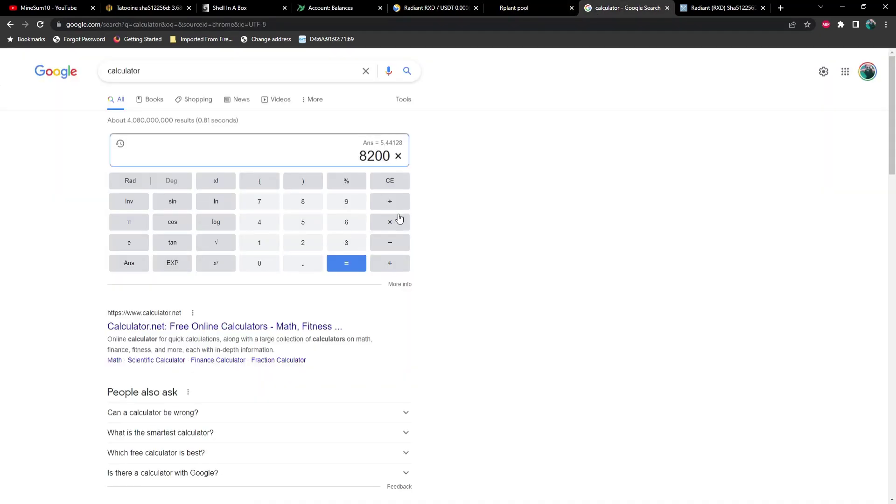
{"action": "left_click", "coordinate": [305, 264]}
{"action": "left_click", "coordinate": [279, 268]}
{"action": "left_click", "coordinate": [279, 268]}
{"action": "left_click", "coordinate": [280, 268]}
{"action": "left_click", "coordinate": [303, 208]}
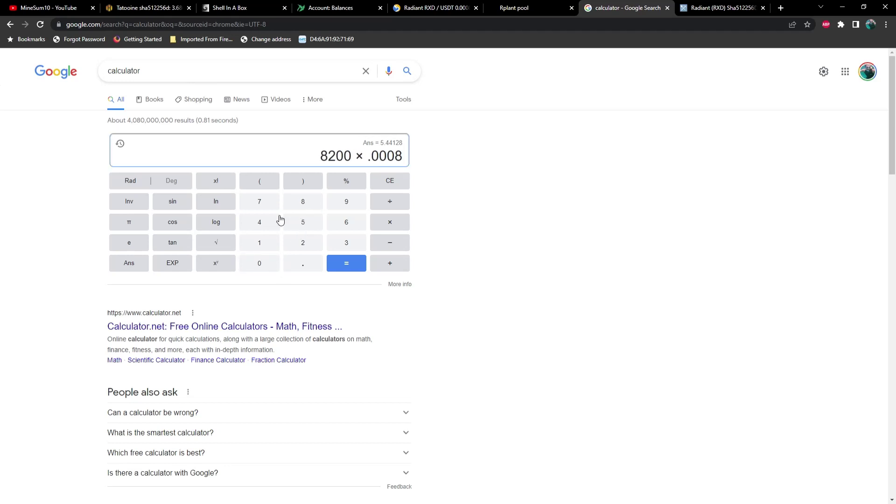
{"action": "left_click", "coordinate": [260, 222]}
{"action": "left_click", "coordinate": [348, 264]}
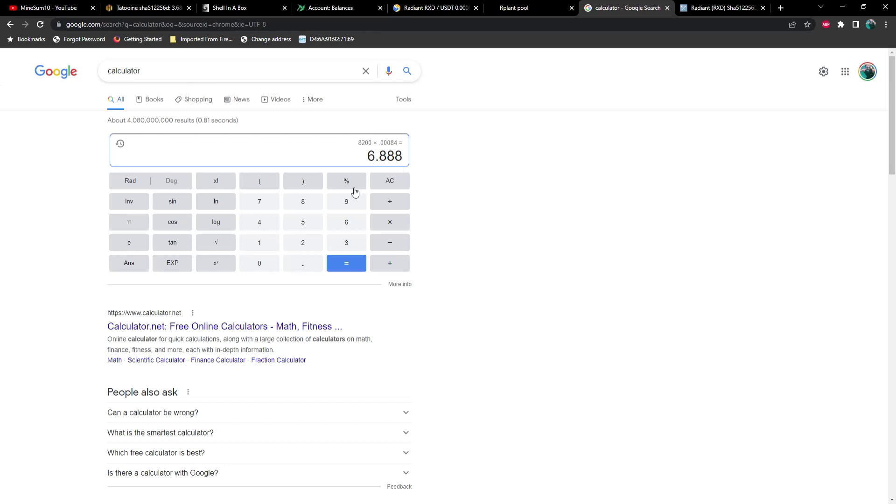
{"action": "left_click", "coordinate": [384, 187]}
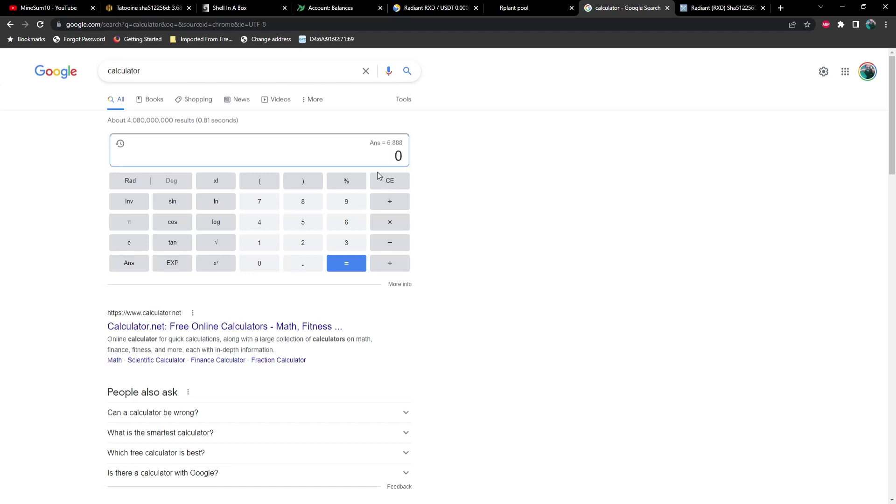
Check the total power consumption on the Hive OS farms overview and calculate 1700 × 24 in the Google calculator.
{"action": "left_click", "coordinate": [150, 8]}
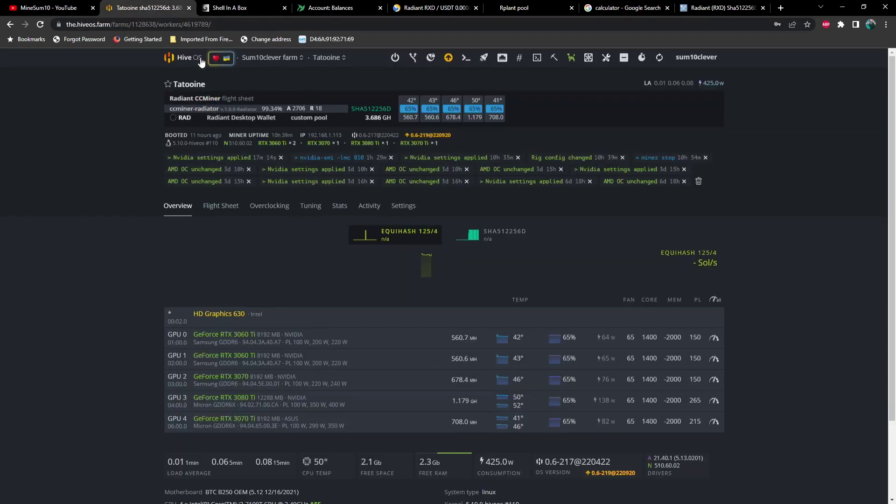
{"action": "left_click", "coordinate": [186, 57]}
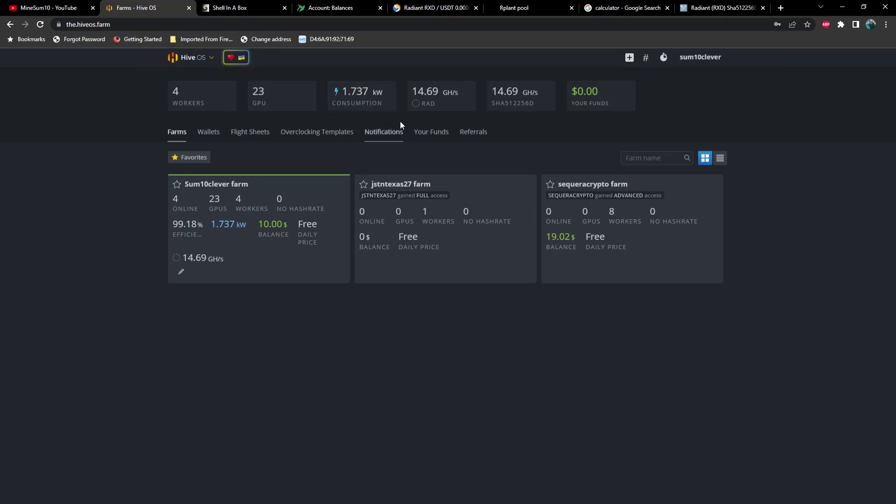
{"action": "left_click", "coordinate": [612, 10]}
{"action": "left_click", "coordinate": [261, 241]}
{"action": "left_click", "coordinate": [266, 205]}
{"action": "left_click", "coordinate": [264, 263]}
{"action": "left_click", "coordinate": [265, 263]}
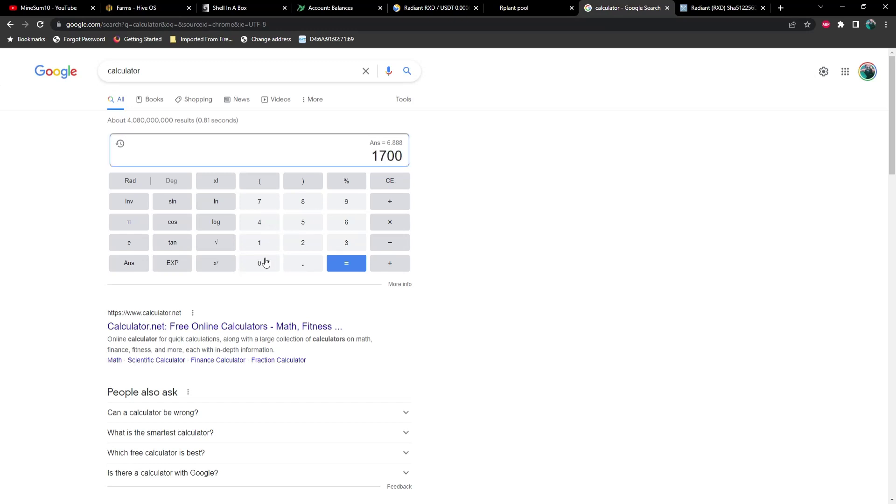
{"action": "left_click", "coordinate": [397, 227]}
{"action": "left_click", "coordinate": [304, 243]}
{"action": "left_click", "coordinate": [271, 226]}
{"action": "left_click", "coordinate": [345, 264]}
Divide the daily watt-hour result by 1000 to convert it to kilowatt-hours.
{"action": "left_click", "coordinate": [389, 204]}
{"action": "left_click", "coordinate": [261, 247]}
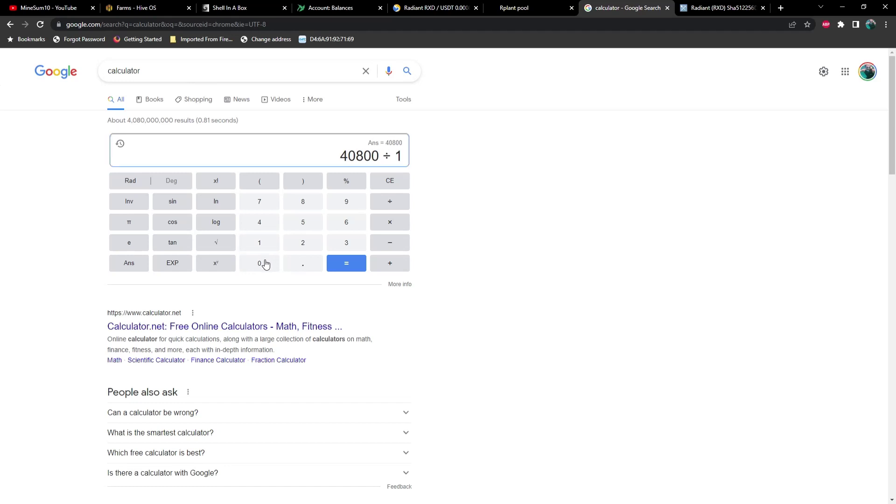
{"action": "left_click", "coordinate": [266, 262]}
{"action": "left_click", "coordinate": [265, 262]}
{"action": "left_click", "coordinate": [266, 262]}
{"action": "left_click", "coordinate": [354, 271]}
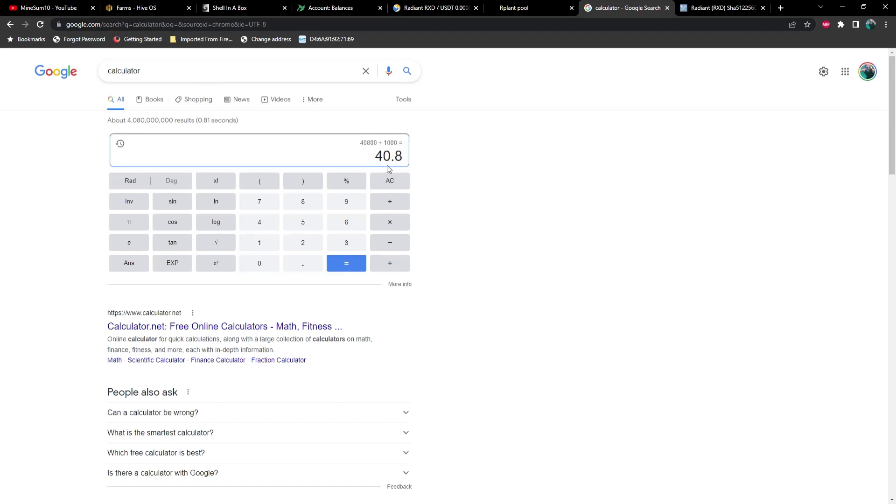
Multiply the daily kilowatt-hours by an electricity rate of .13.
{"action": "left_click", "coordinate": [396, 230]}
{"action": "left_click", "coordinate": [310, 271]}
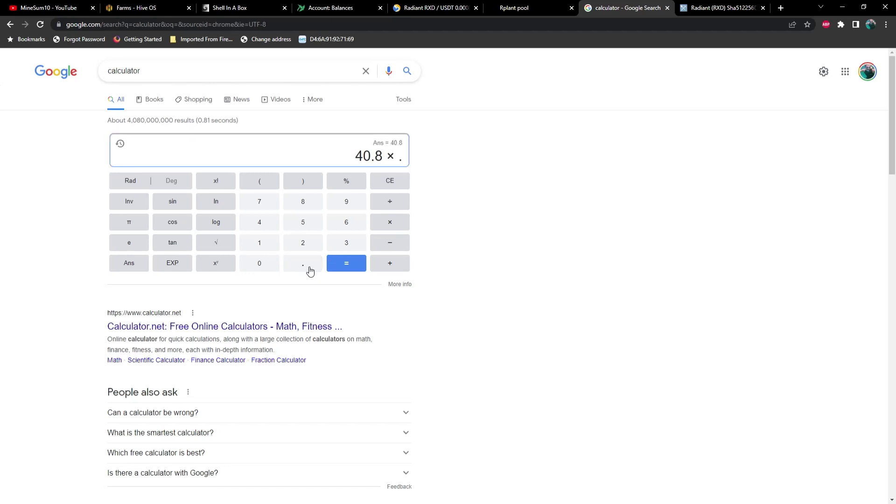
{"action": "left_click", "coordinate": [266, 244]}
{"action": "double_click", "coordinate": [348, 246]}
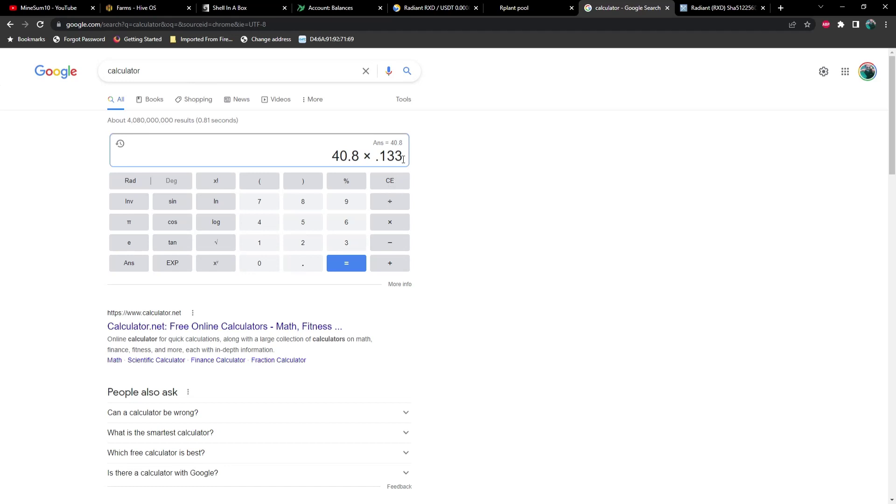
{"action": "key", "text": "BackSpace"}
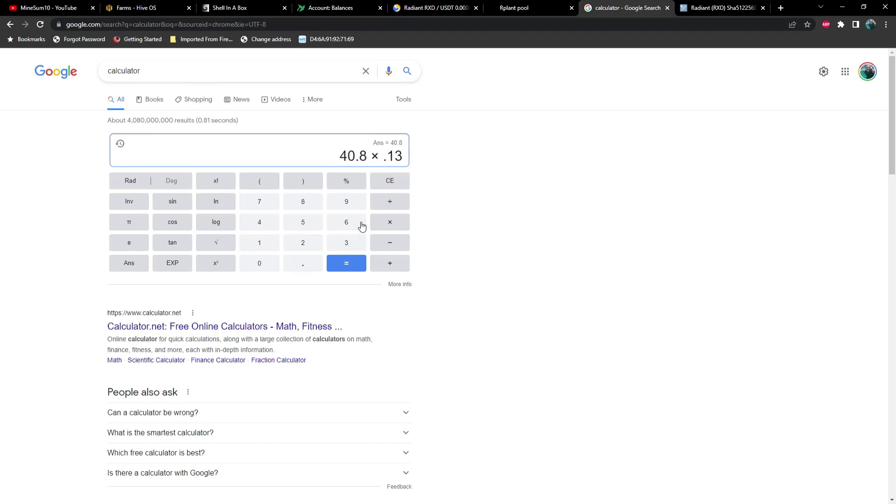
{"action": "left_click", "coordinate": [363, 267]}
Subtract 6.88 of daily mining income from the electricity cost and clear the calculator.
{"action": "left_click", "coordinate": [390, 251]}
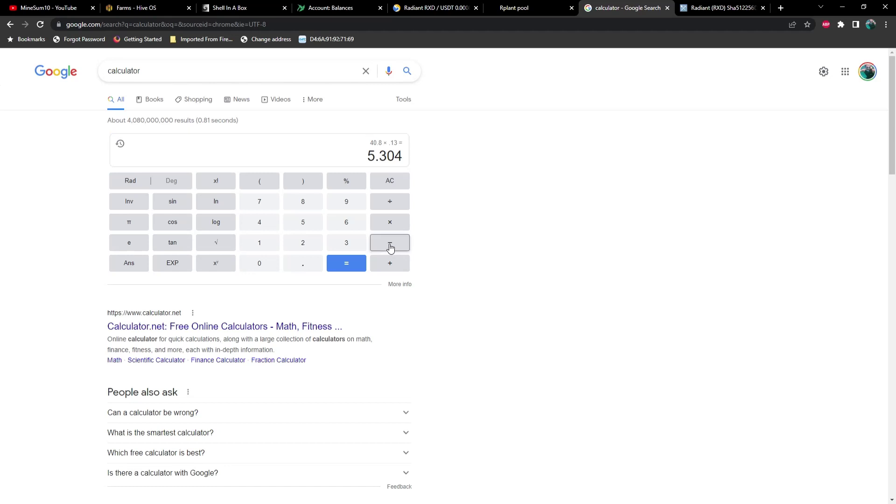
{"action": "left_click", "coordinate": [351, 227]}
{"action": "left_click", "coordinate": [302, 263]}
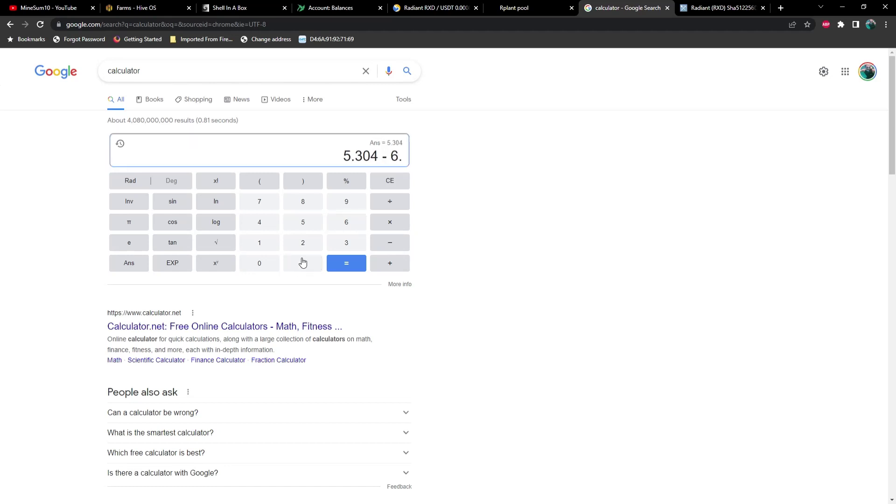
{"action": "left_click", "coordinate": [315, 212]}
{"action": "left_click", "coordinate": [315, 211]}
{"action": "left_click", "coordinate": [349, 264]}
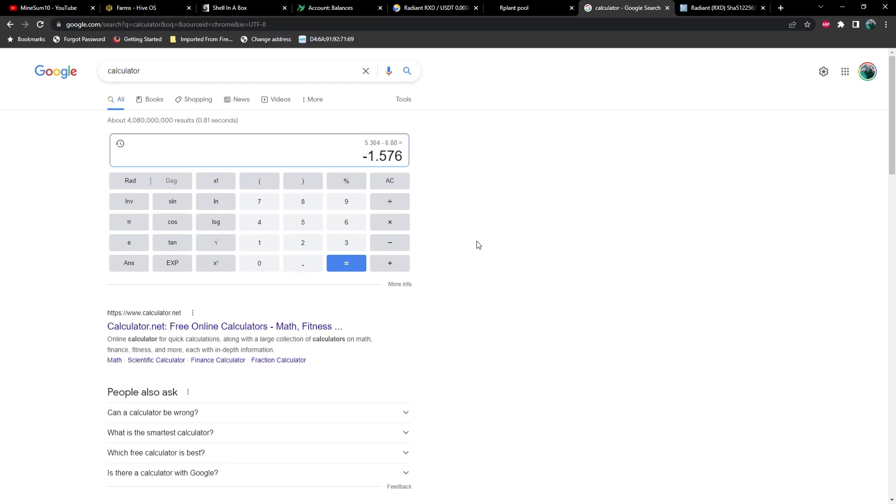
{"action": "left_click", "coordinate": [393, 180]}
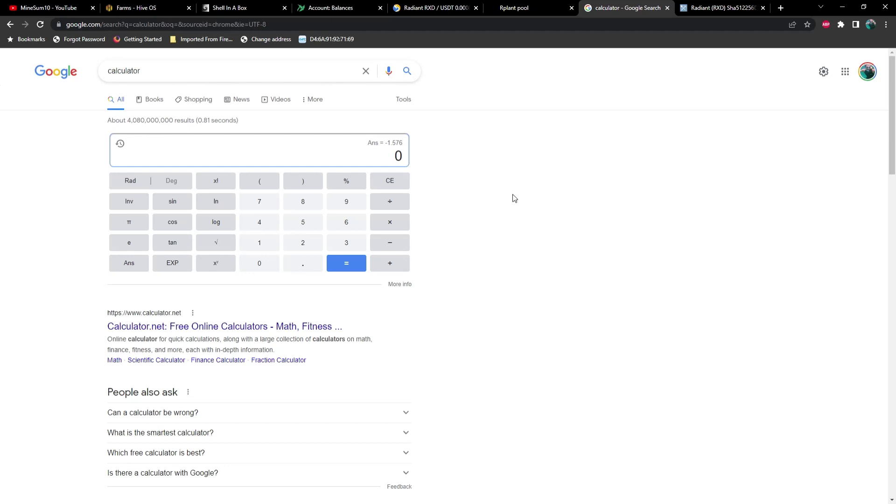